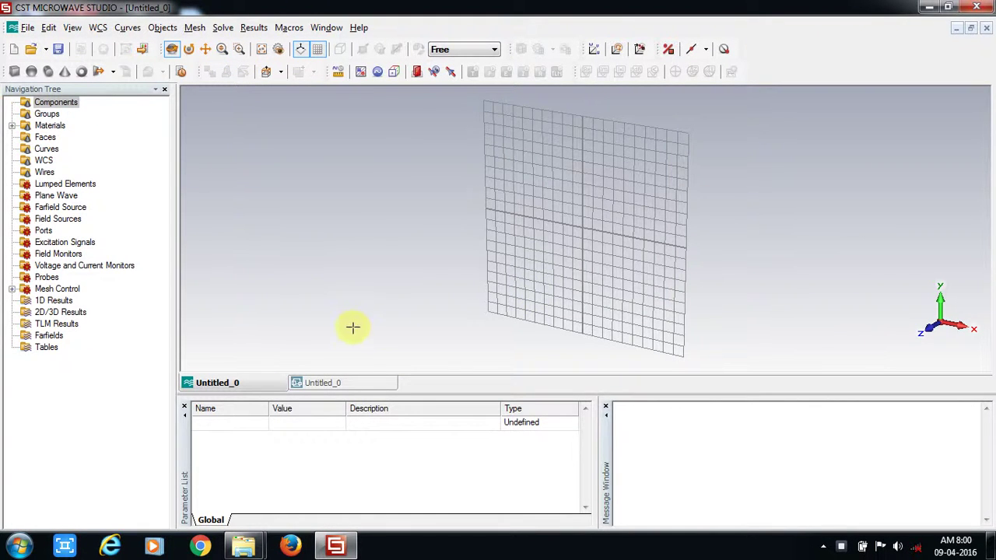
Step: Add two parameters named H and R to the parameter list
{"action": "left_click", "coordinate": [221, 428]}
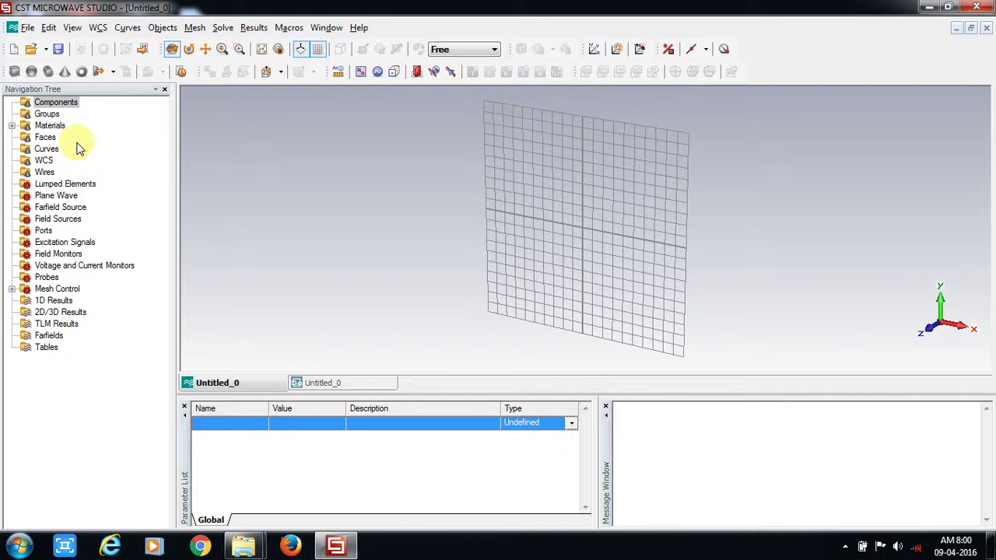
{"action": "left_click", "coordinate": [218, 428]}
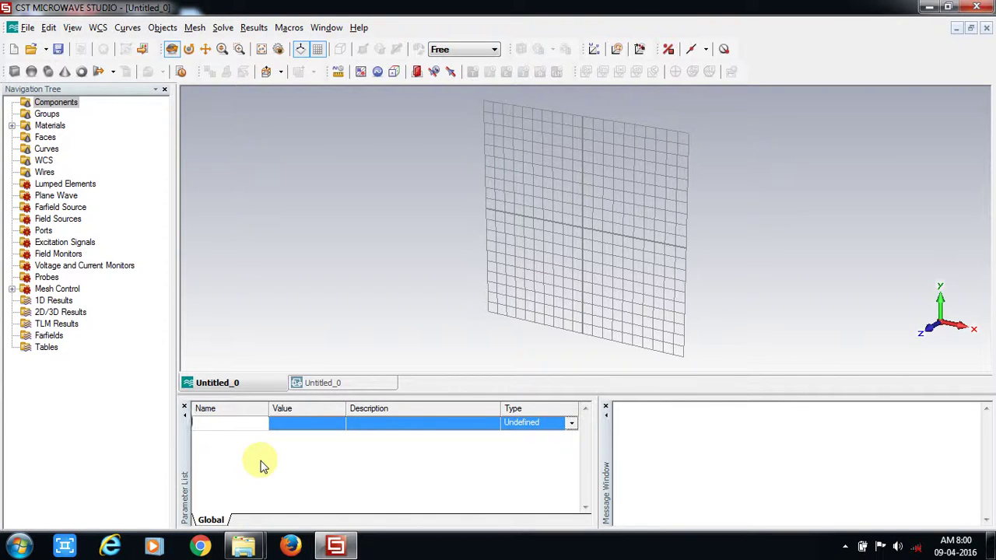
{"action": "type", "text": "H"}
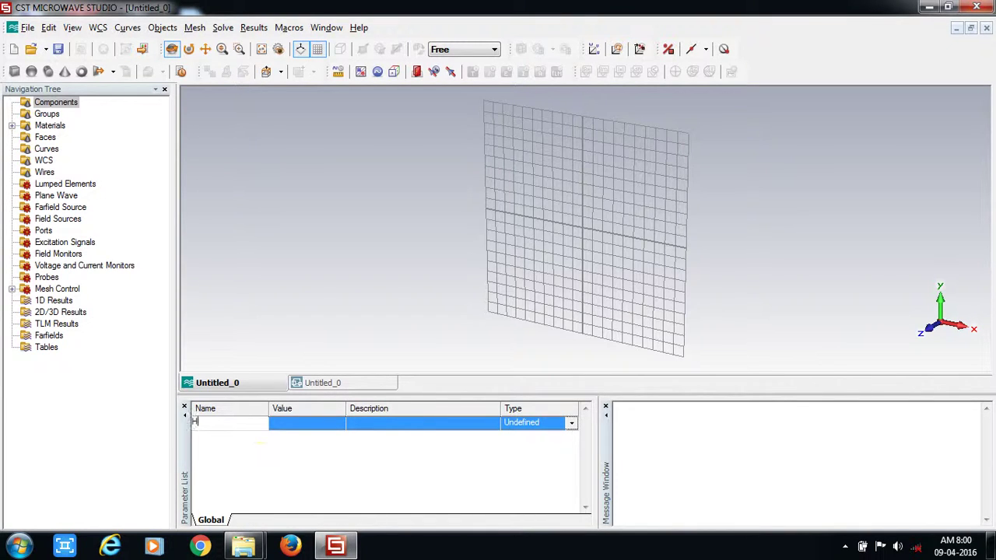
{"action": "left_click", "coordinate": [207, 438]}
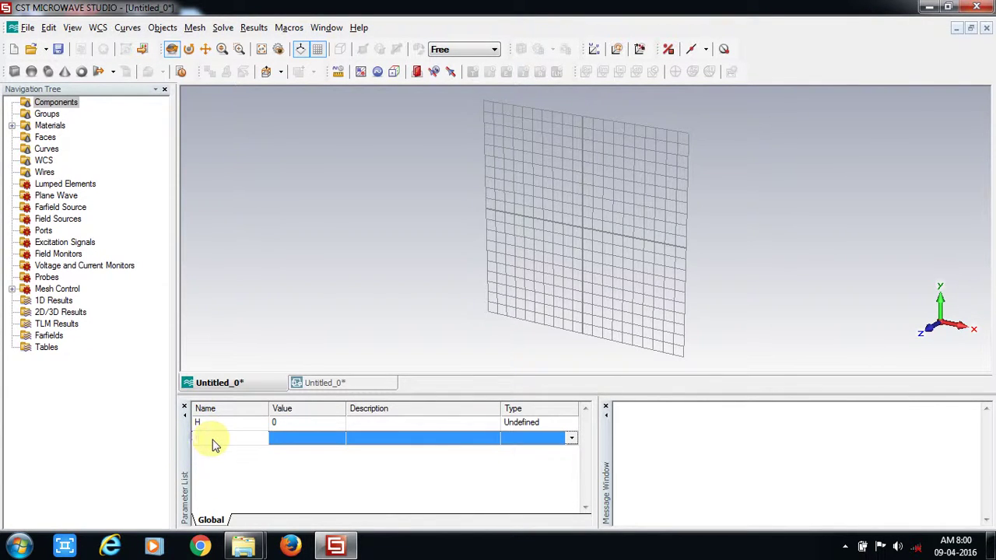
{"action": "type", "text": "R"}
Step: Set the value of parameter H to 020 and parameter R to 030
{"action": "left_click", "coordinate": [301, 424]}
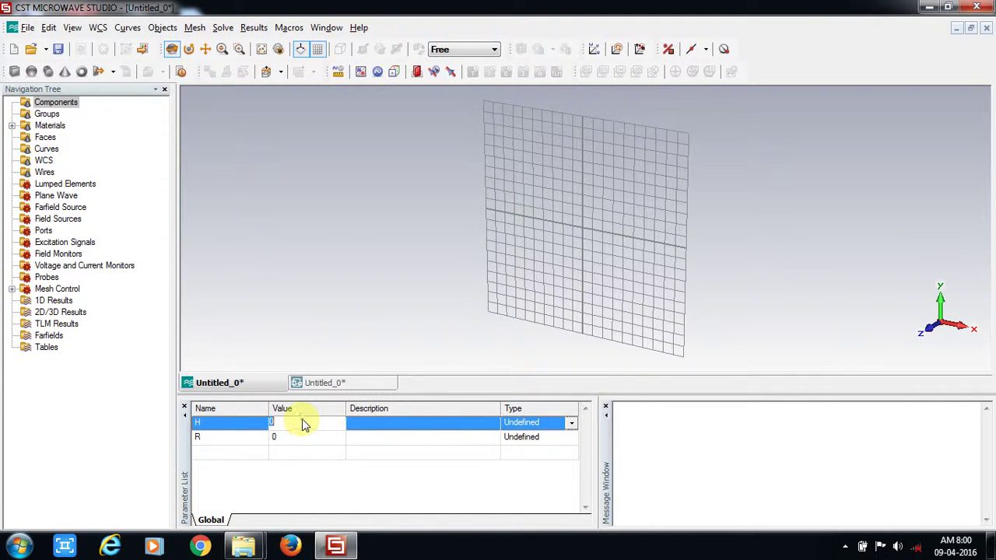
{"action": "left_click", "coordinate": [310, 422]}
{"action": "left_click", "coordinate": [287, 436]}
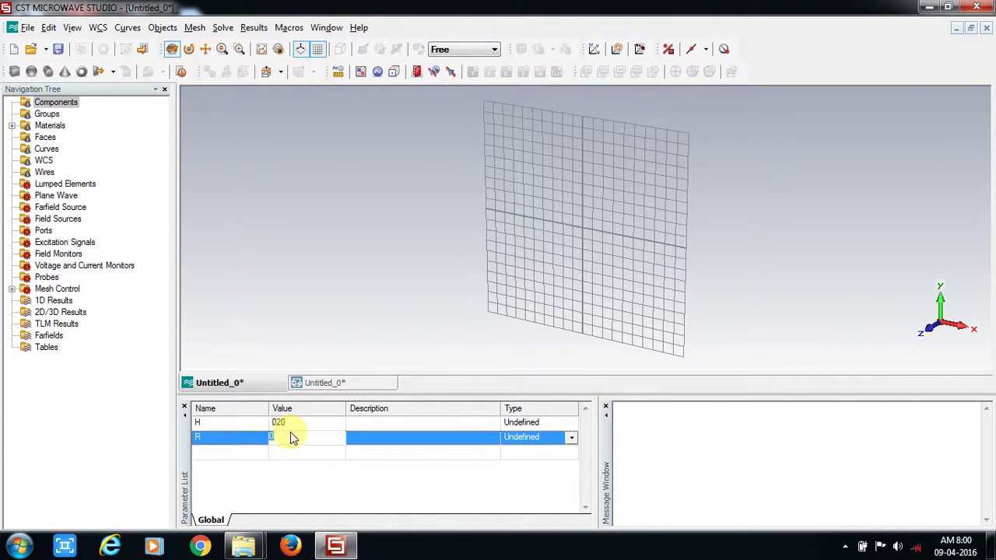
{"action": "type", "text": "30"}
{"action": "key", "text": "Return"}
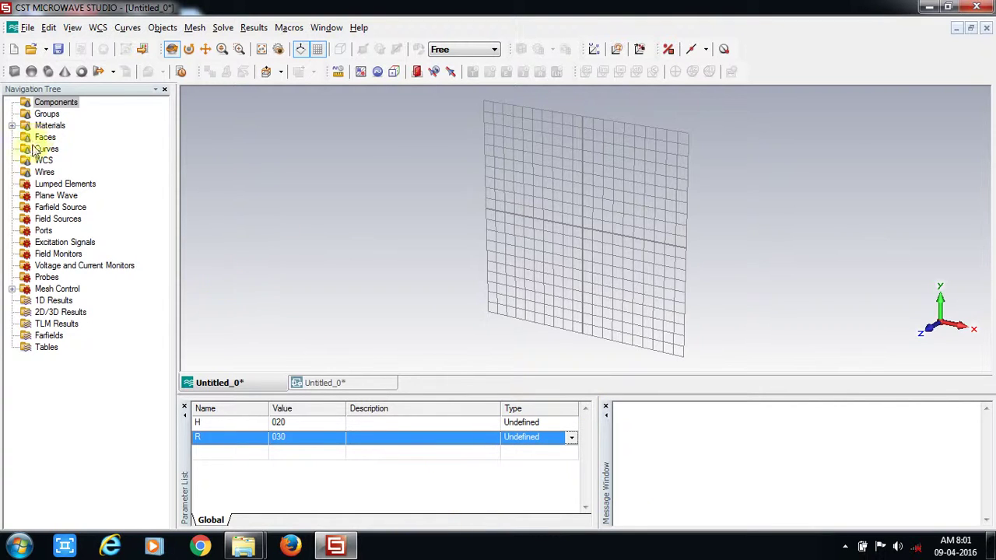
{"action": "left_click", "coordinate": [127, 28]}
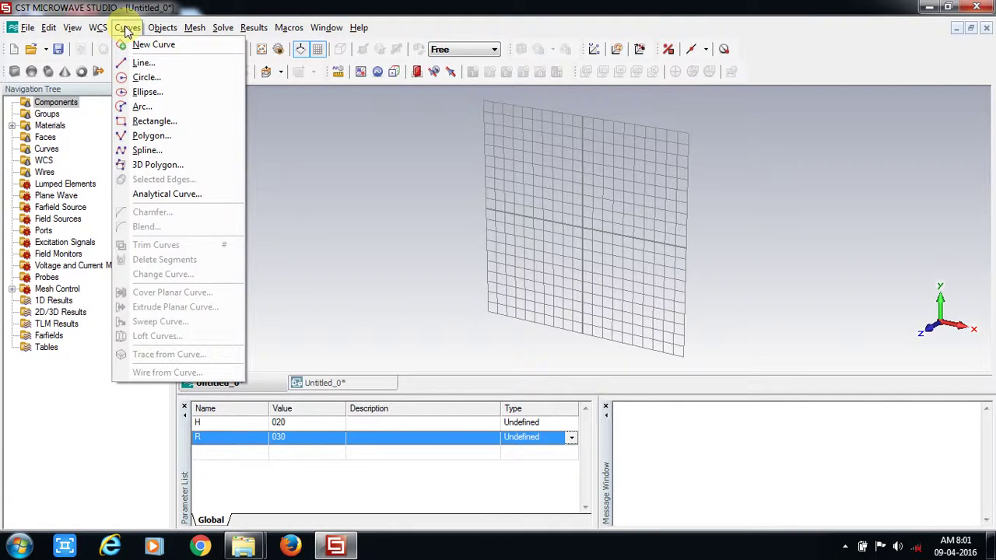
{"action": "mouse_move", "coordinate": [163, 29]}
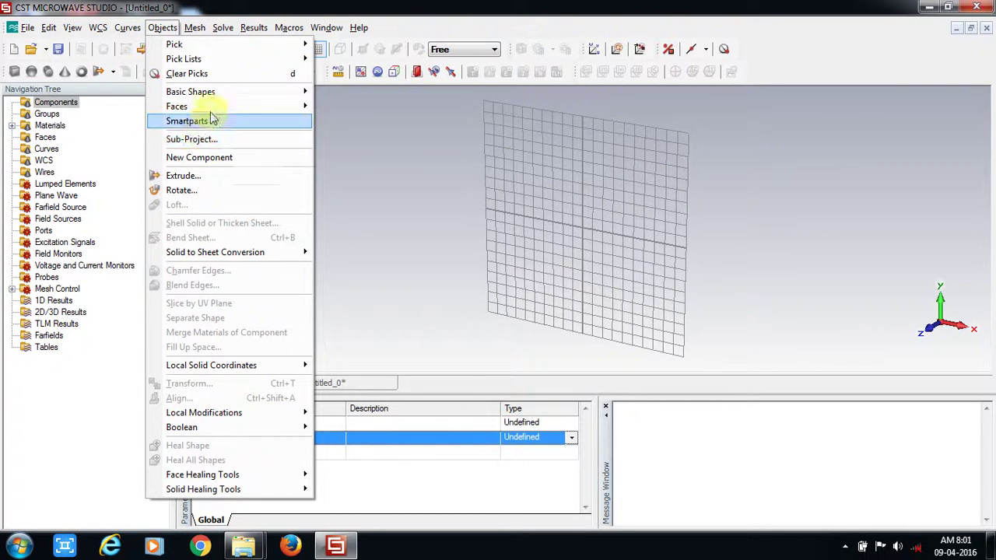
{"action": "mouse_move", "coordinate": [218, 93]}
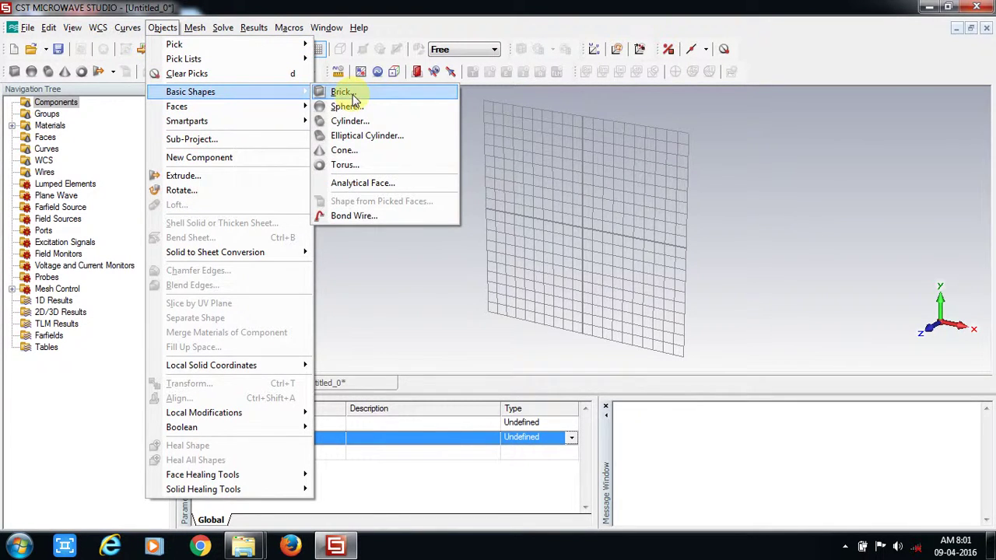
{"action": "left_click", "coordinate": [162, 28]}
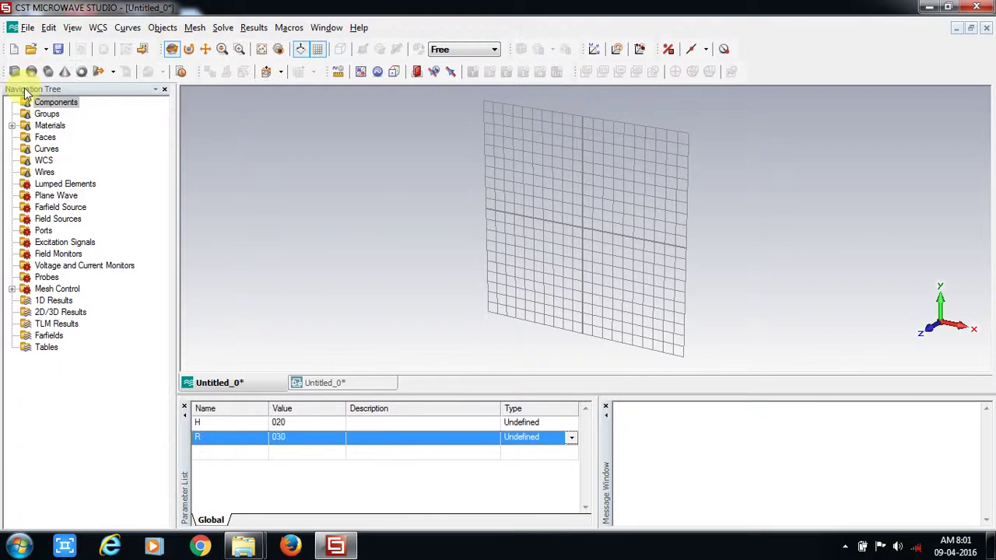
{"action": "left_click", "coordinate": [47, 73]}
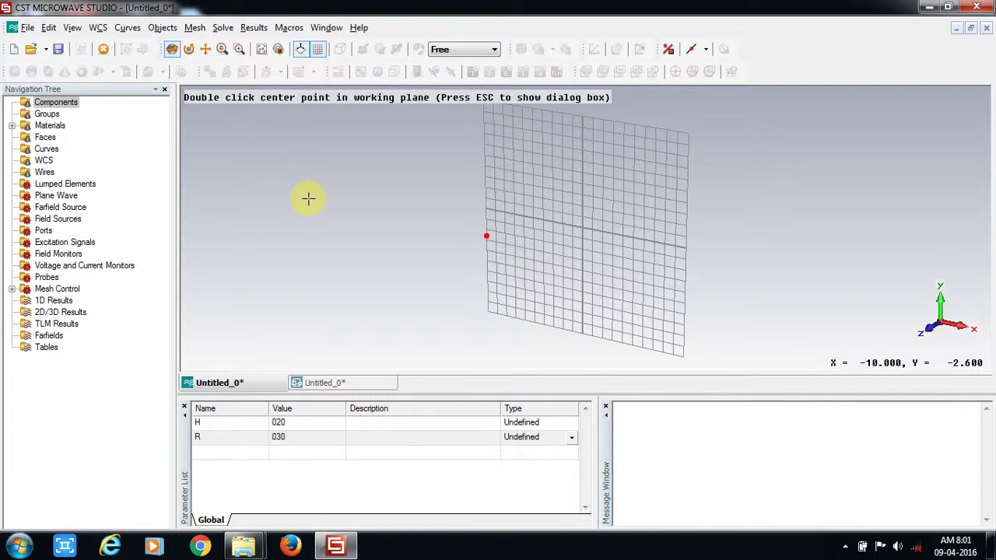
{"action": "key", "text": "Escape"}
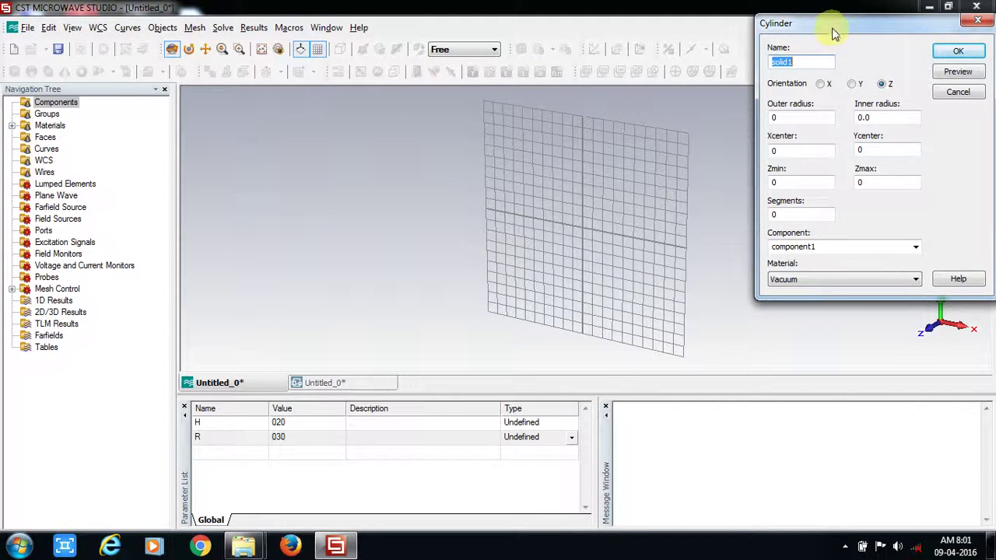
{"action": "left_click_drag", "start_coordinate": [835, 23], "coordinate": [790, 66]}
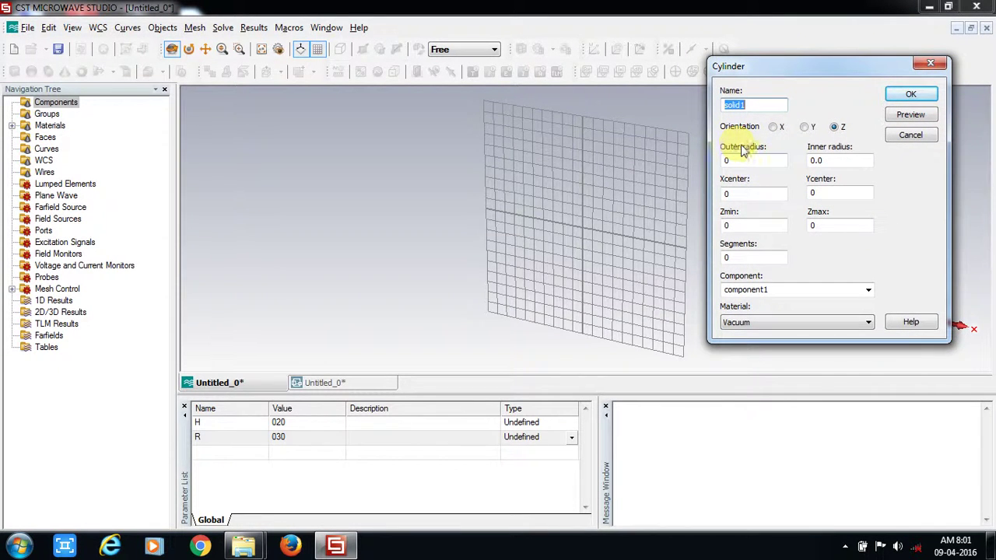
{"action": "type", "text": "s"}
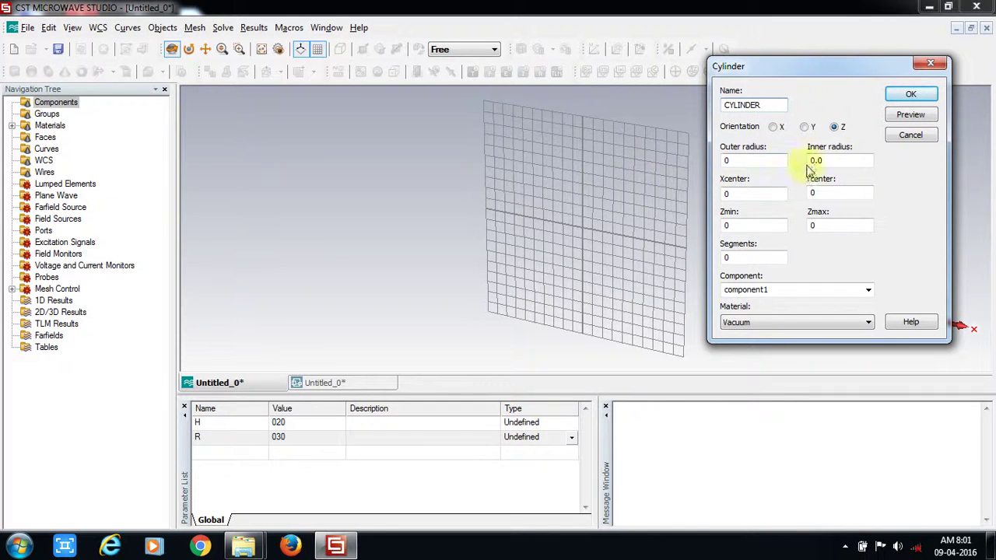
{"action": "left_click", "coordinate": [935, 66]}
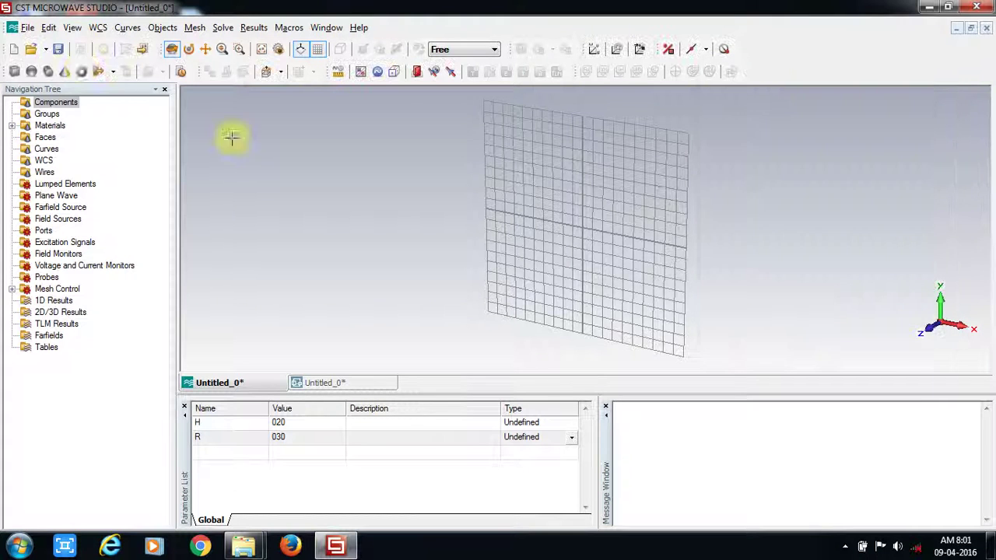
Step: Activate the local coordinate system and begin a cylinder by its numeric definition, naming it CYLINDER
{"action": "left_click", "coordinate": [97, 27]}
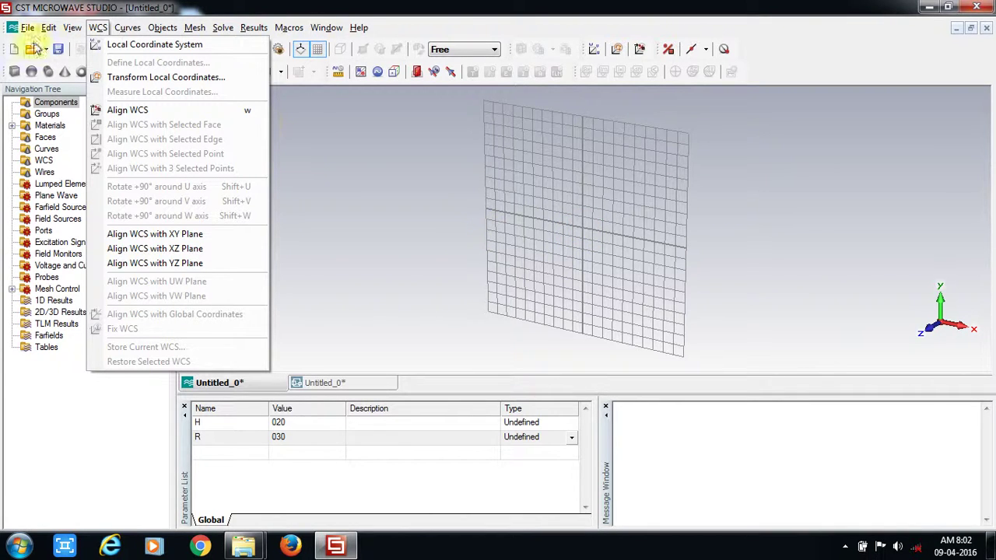
{"action": "left_click", "coordinate": [130, 47]}
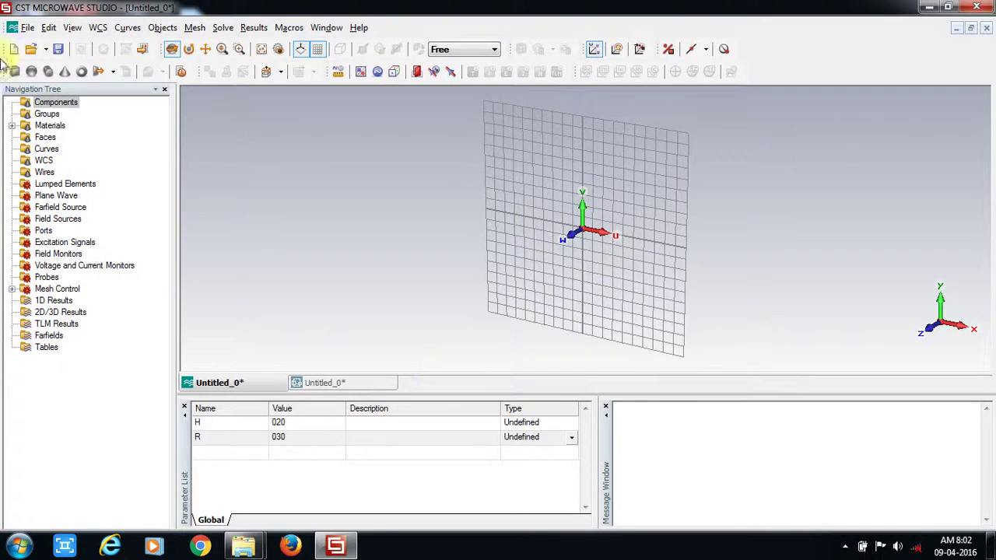
{"action": "left_click", "coordinate": [47, 72]}
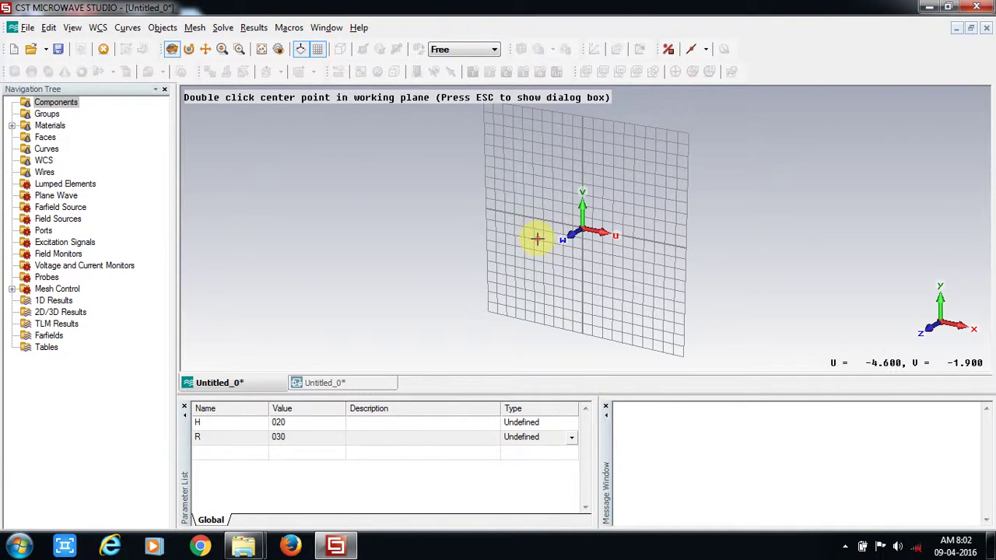
{"action": "key", "text": "Escape"}
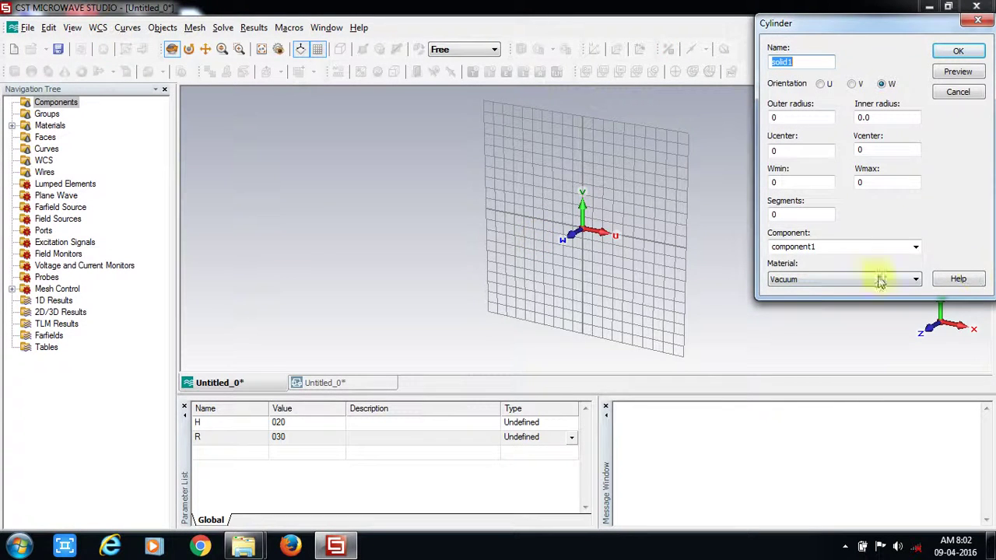
{"action": "left_click_drag", "start_coordinate": [852, 28], "coordinate": [796, 78]}
{"action": "type", "text": "C"}
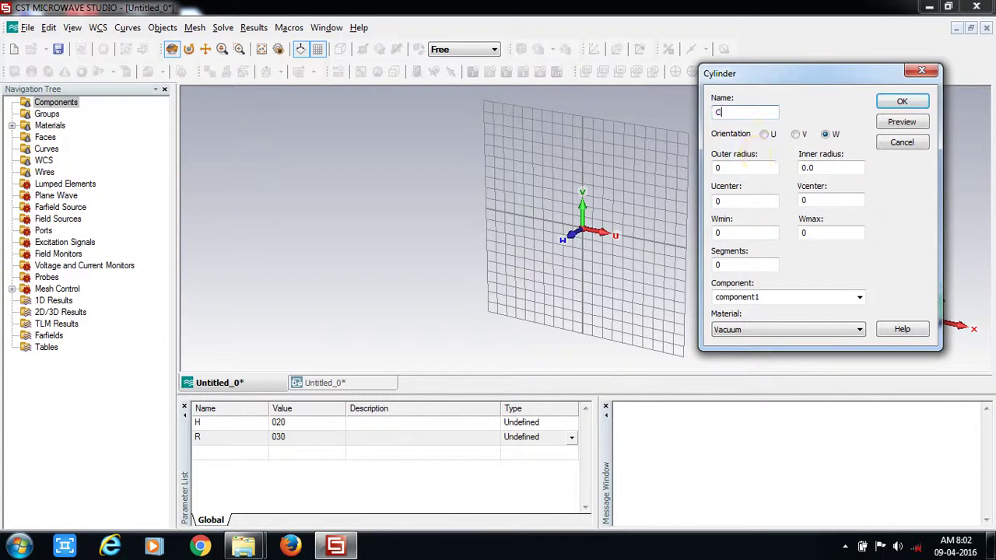
{"action": "type", "text": "YLINDER"}
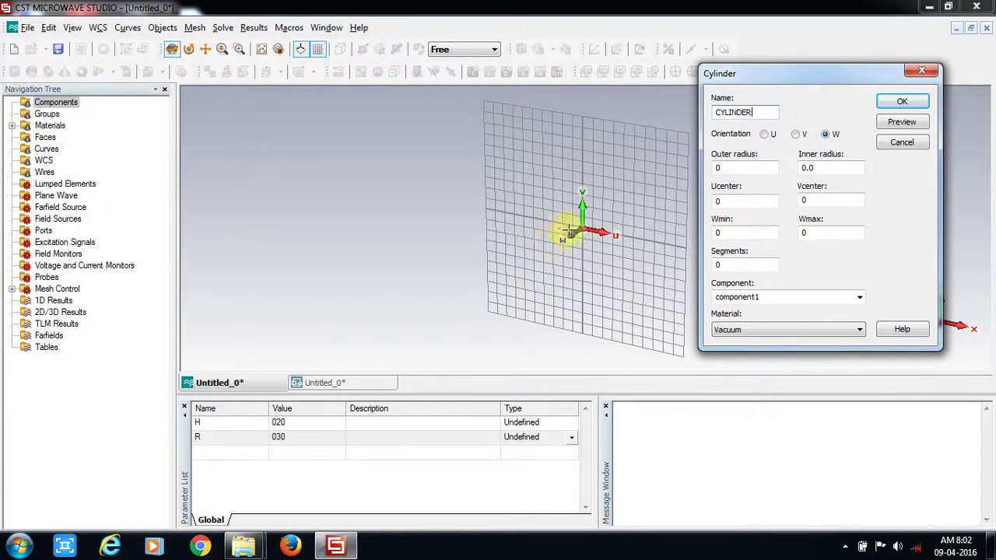
Step: Set the cylinder's outer radius to the parameter R
{"action": "left_click", "coordinate": [555, 253]}
{"action": "left_click_drag", "start_coordinate": [555, 253], "coordinate": [615, 222]}
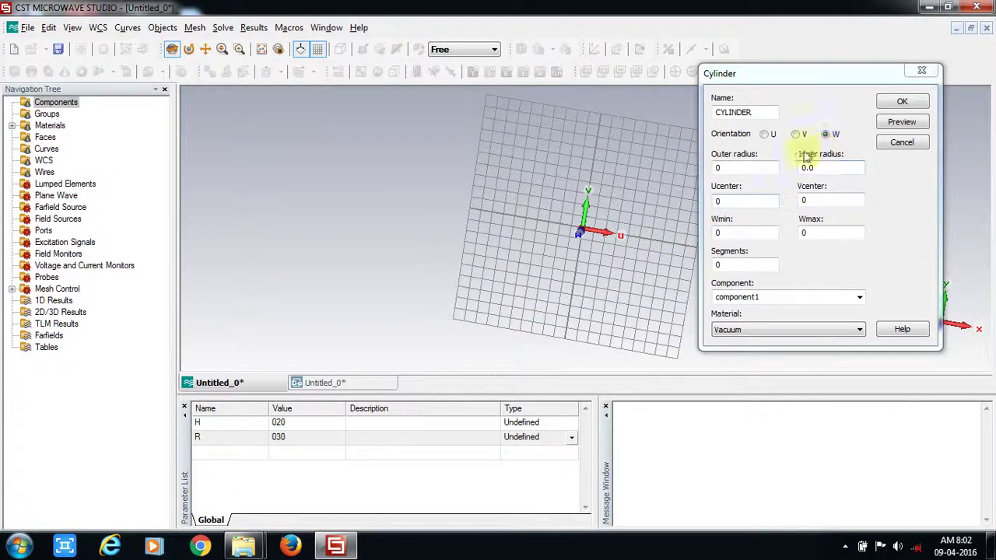
{"action": "left_click", "coordinate": [743, 167]}
{"action": "left_click", "coordinate": [738, 168]}
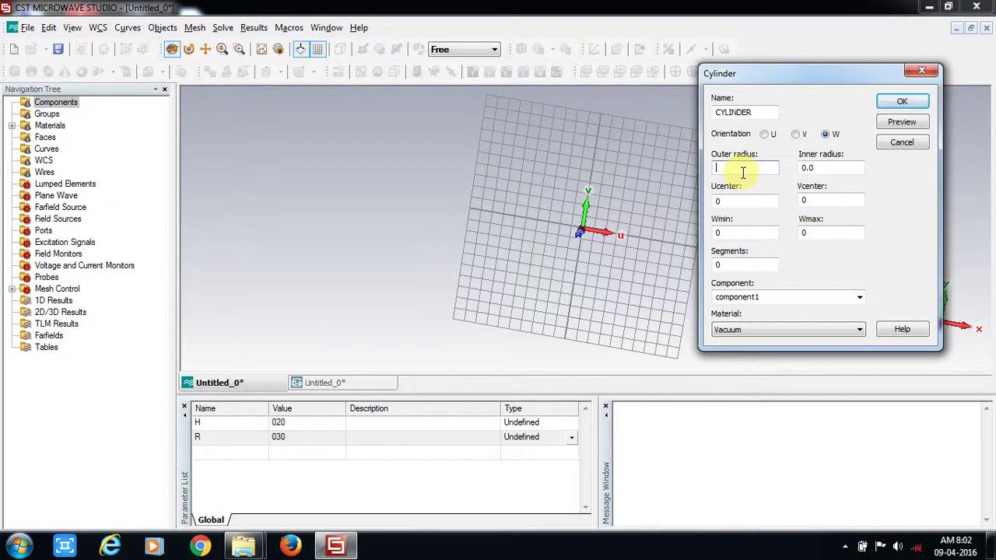
{"action": "type", "text": "R"}
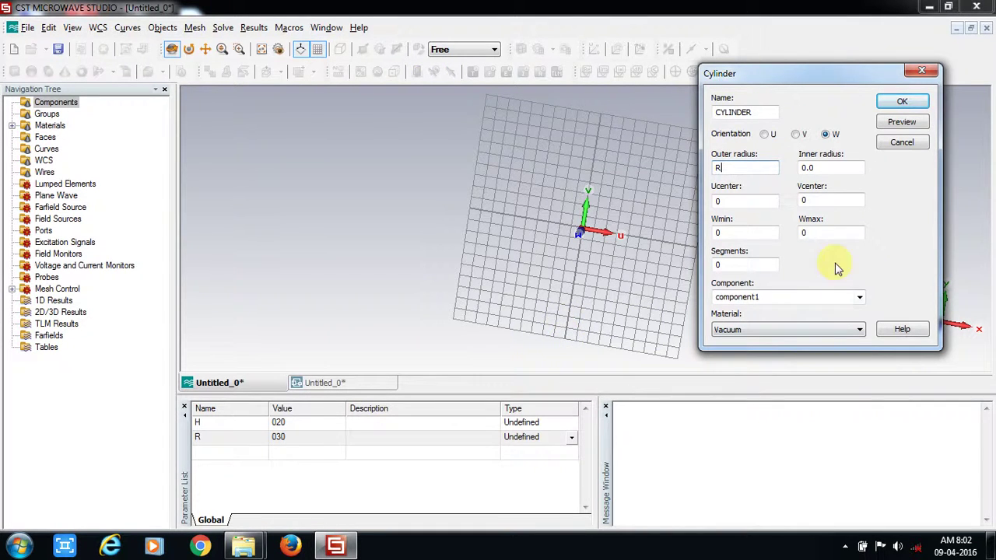
Step: Change the value of parameter R to 10 in the parameter list, keeping the cylinder definition open
{"action": "left_click_drag", "start_coordinate": [785, 71], "coordinate": [760, 69]}
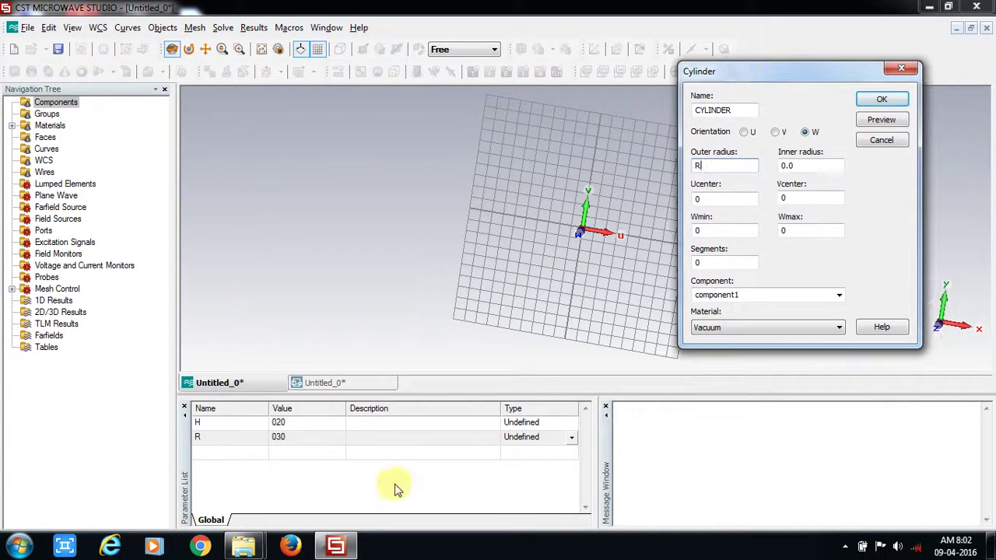
{"action": "left_click", "coordinate": [301, 440]}
{"action": "left_click", "coordinate": [299, 443]}
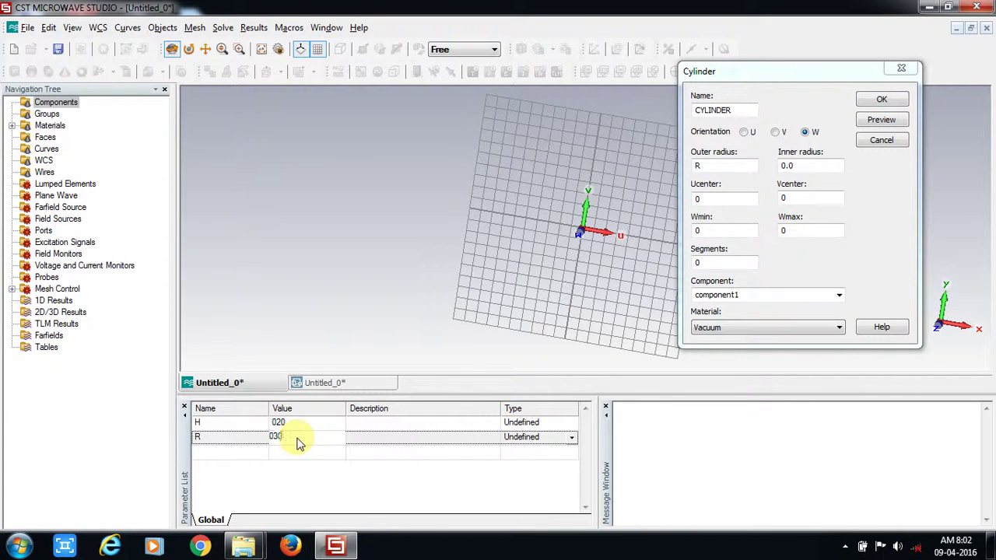
{"action": "key", "text": "BackSpace"}
{"action": "key", "text": "BackSpace"}
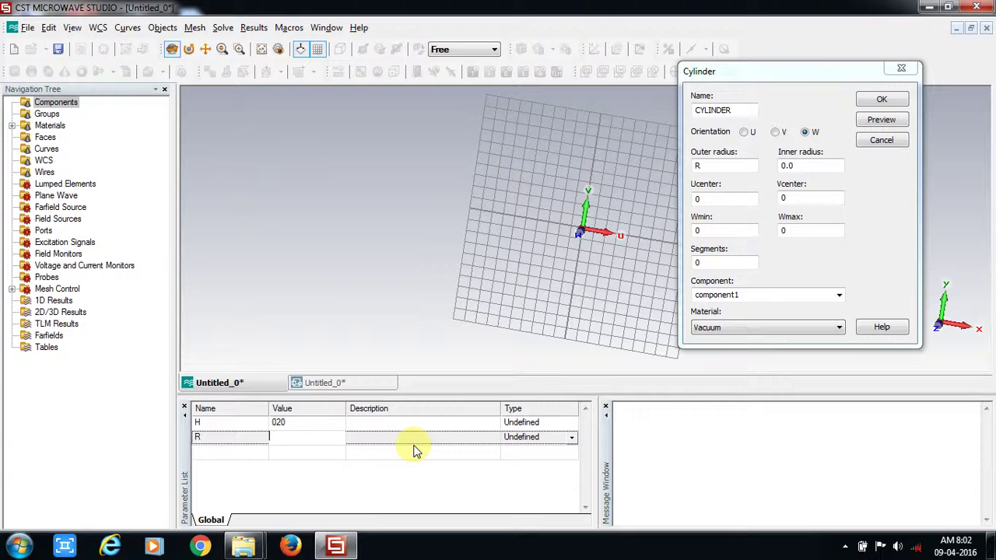
{"action": "type", "text": "10"}
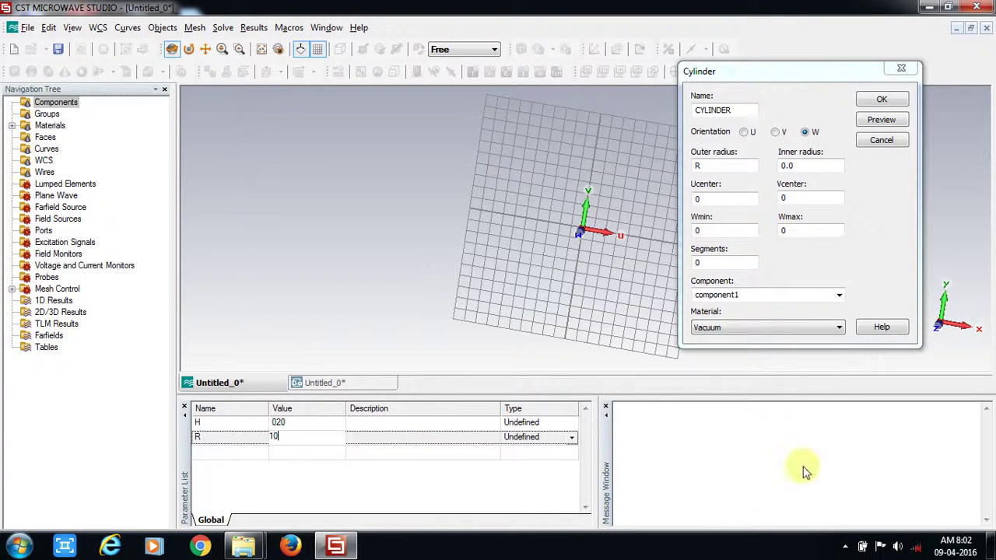
{"action": "left_click", "coordinate": [729, 196]}
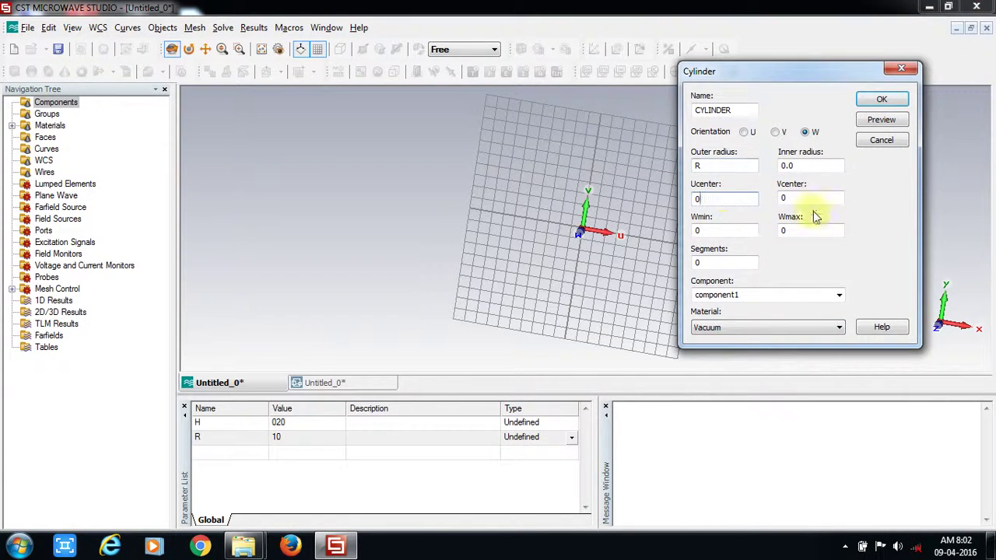
Step: Define the cylinder's extent along the W axis with Wmin 0 and Wmax W
{"action": "left_click_drag", "start_coordinate": [507, 211], "coordinate": [475, 171]}
{"action": "left_click", "coordinate": [480, 50]}
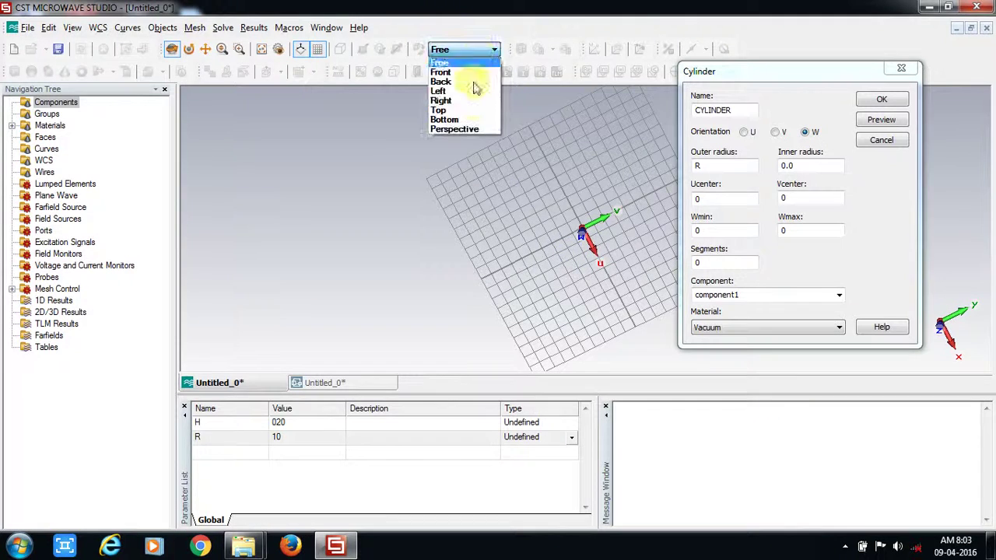
{"action": "left_click", "coordinate": [472, 129]}
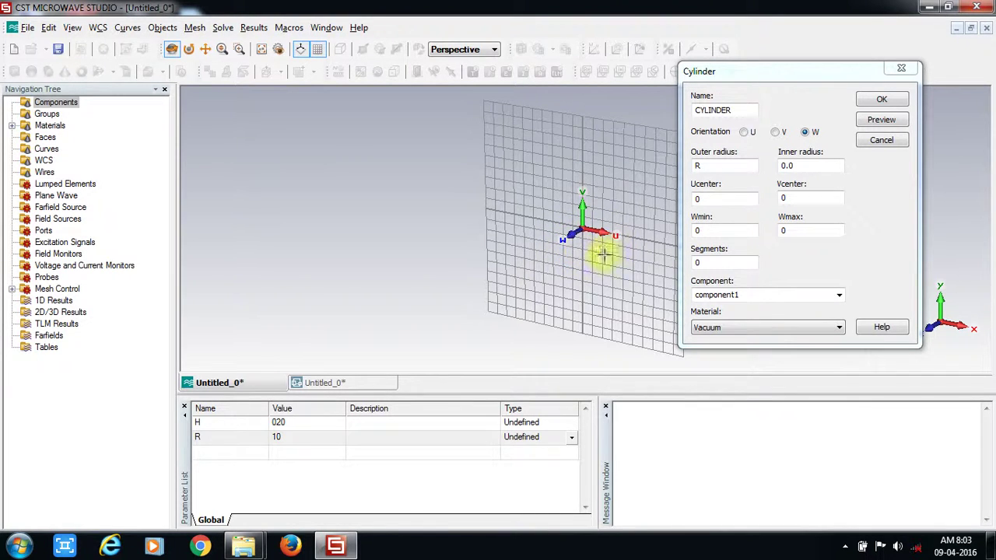
{"action": "left_click", "coordinate": [732, 234]}
{"action": "double_click", "coordinate": [733, 233]}
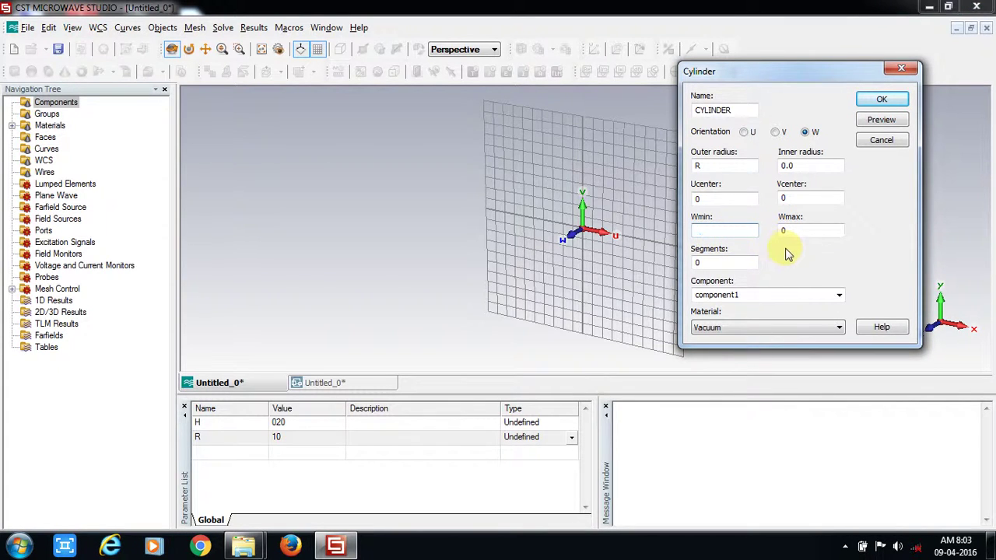
{"action": "type", "text": "-W"}
{"action": "left_click", "coordinate": [807, 234]}
{"action": "left_click", "coordinate": [696, 227]}
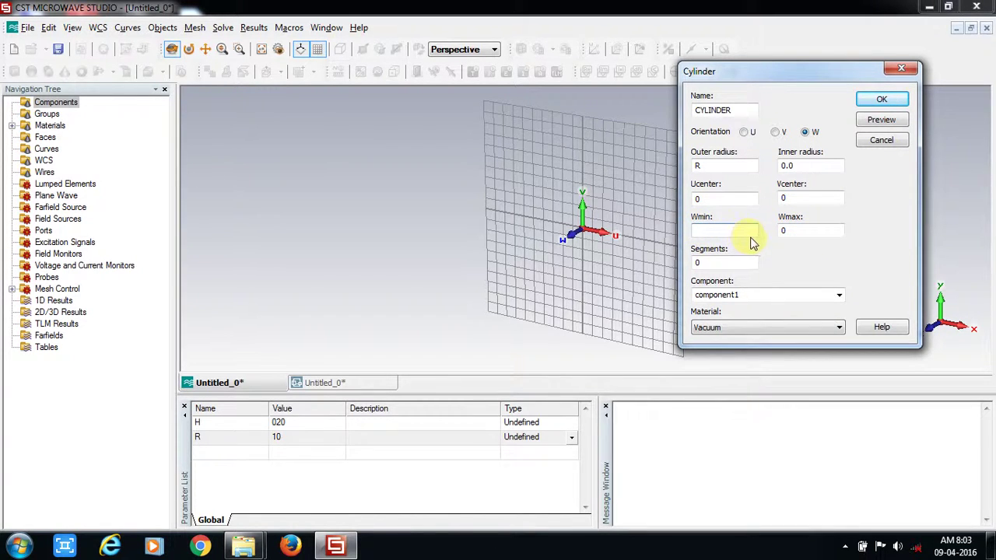
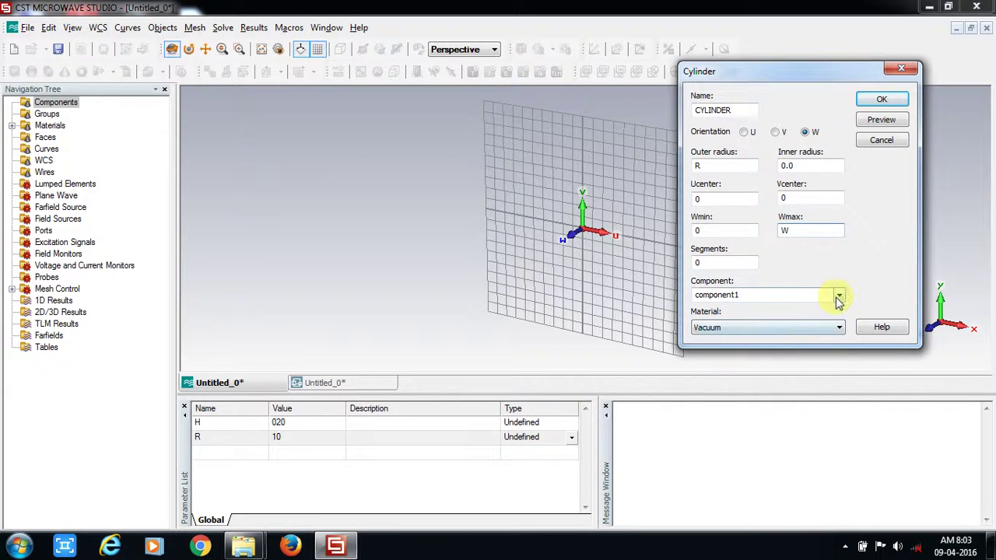
Step: Load Copper (annealed) from the material library as the cylinder's material
{"action": "left_click", "coordinate": [787, 330]}
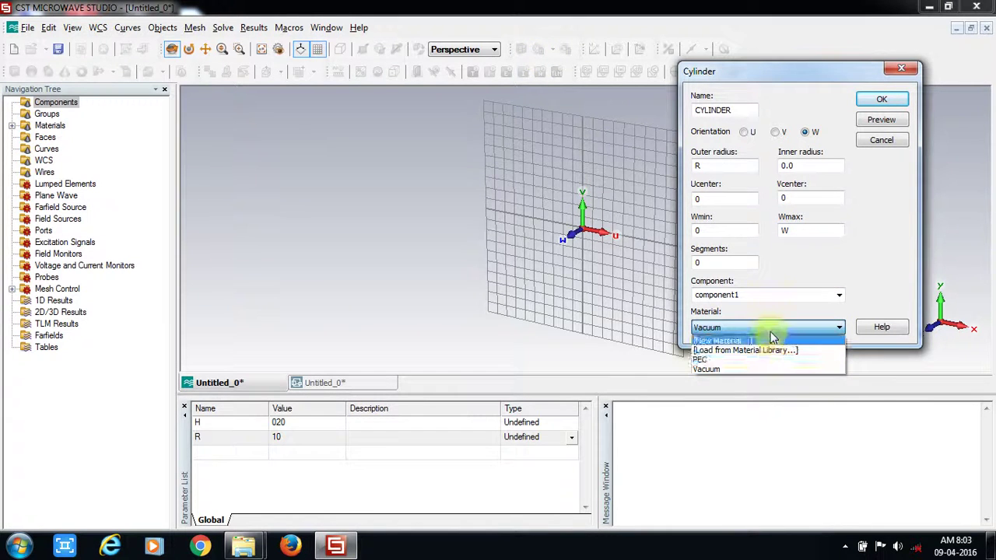
{"action": "left_click", "coordinate": [746, 351]}
{"action": "left_click", "coordinate": [711, 177]}
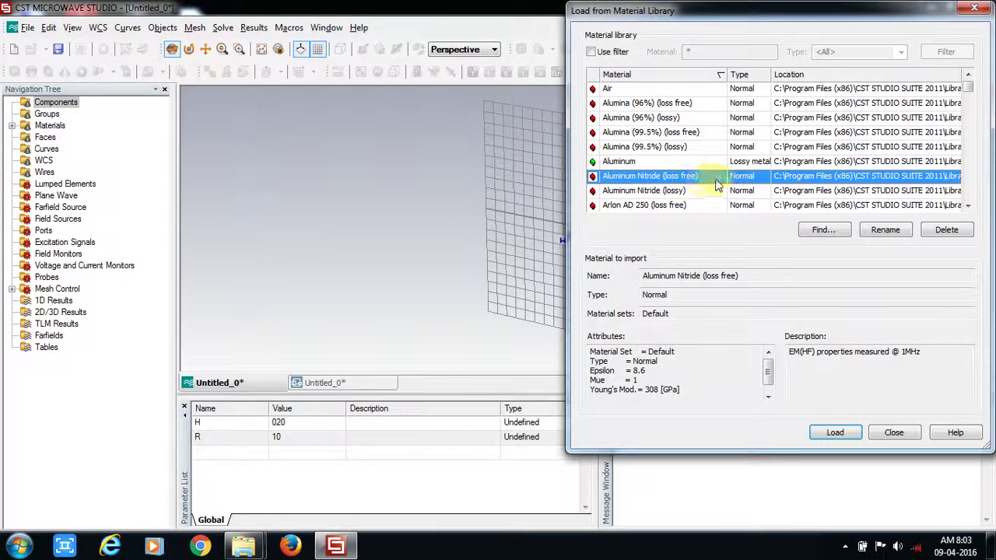
{"action": "key", "text": "c"}
{"action": "key", "text": "o"}
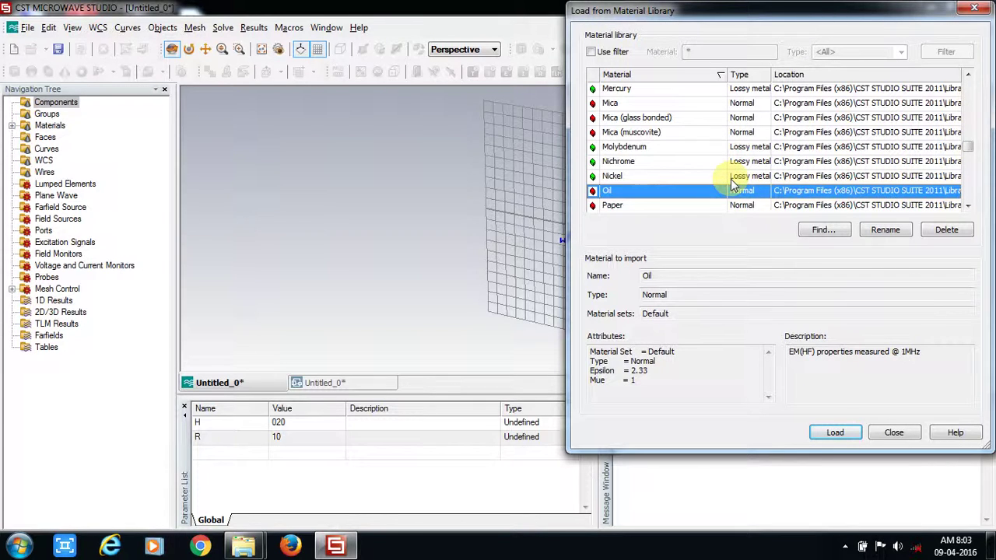
{"action": "key", "text": "c"}
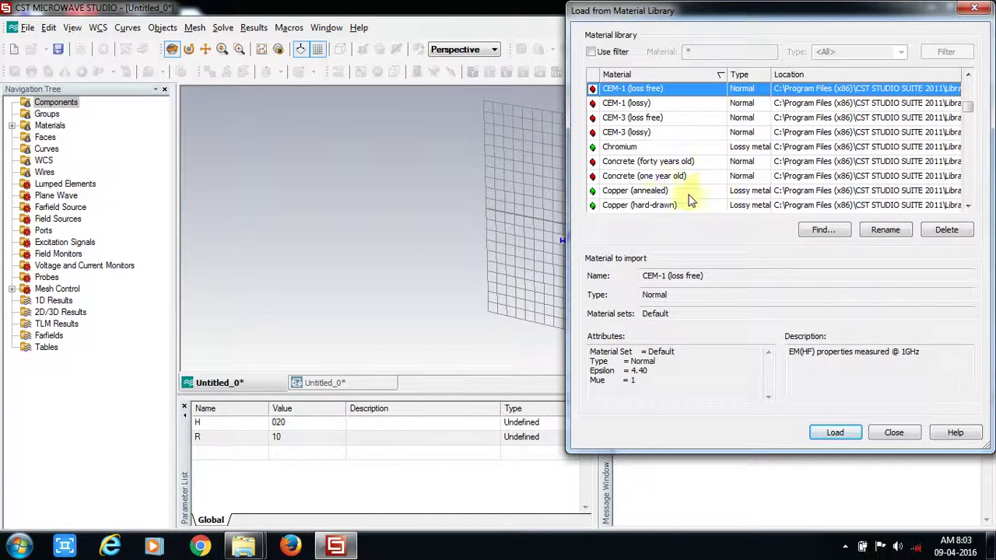
{"action": "left_click", "coordinate": [661, 191]}
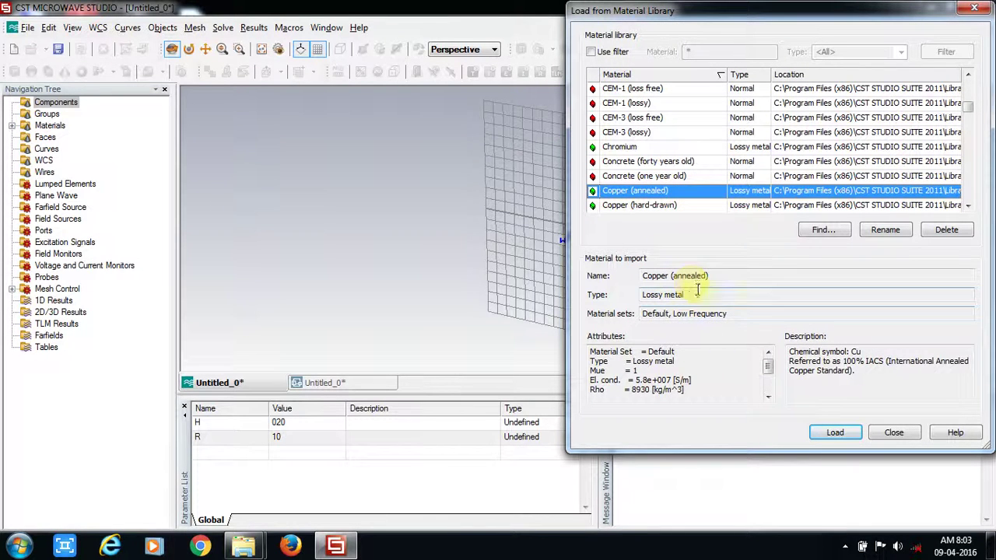
{"action": "mouse_move", "coordinate": [768, 367]}
{"action": "left_mouse_down"}
{"action": "mouse_move", "coordinate": [772, 397]}
{"action": "mouse_move", "coordinate": [765, 351]}
{"action": "mouse_move", "coordinate": [765, 383]}
{"action": "left_mouse_up"}
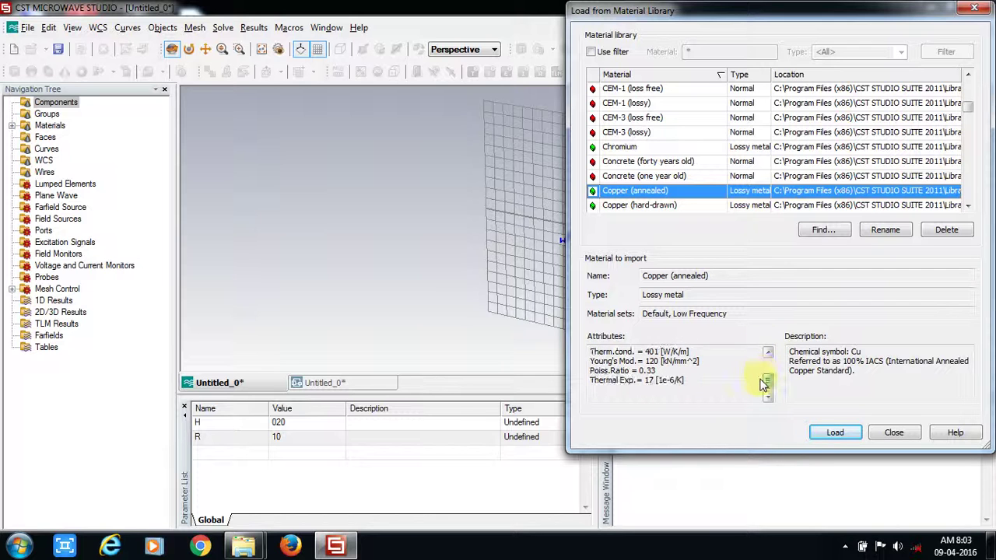
{"action": "left_click", "coordinate": [835, 435]}
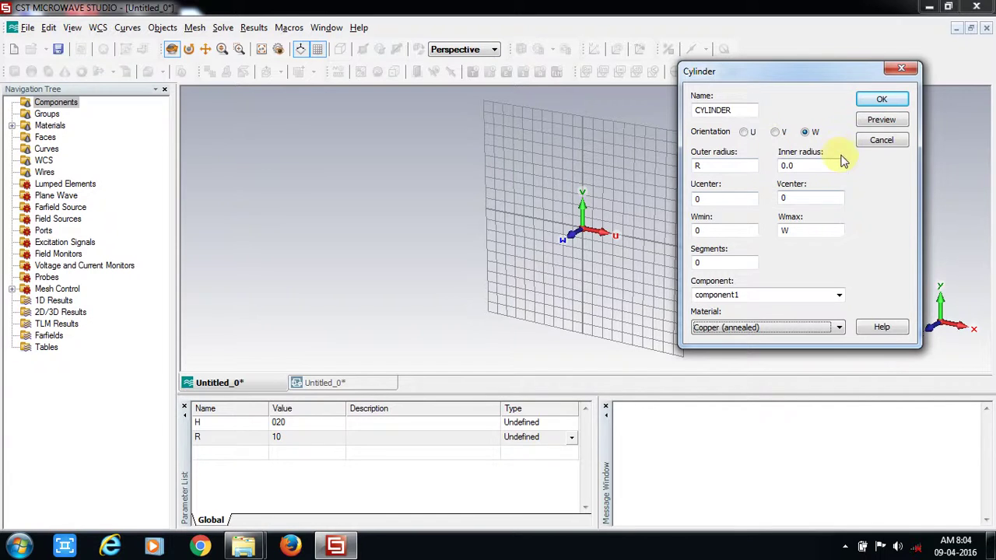
{"action": "left_click", "coordinate": [866, 123]}
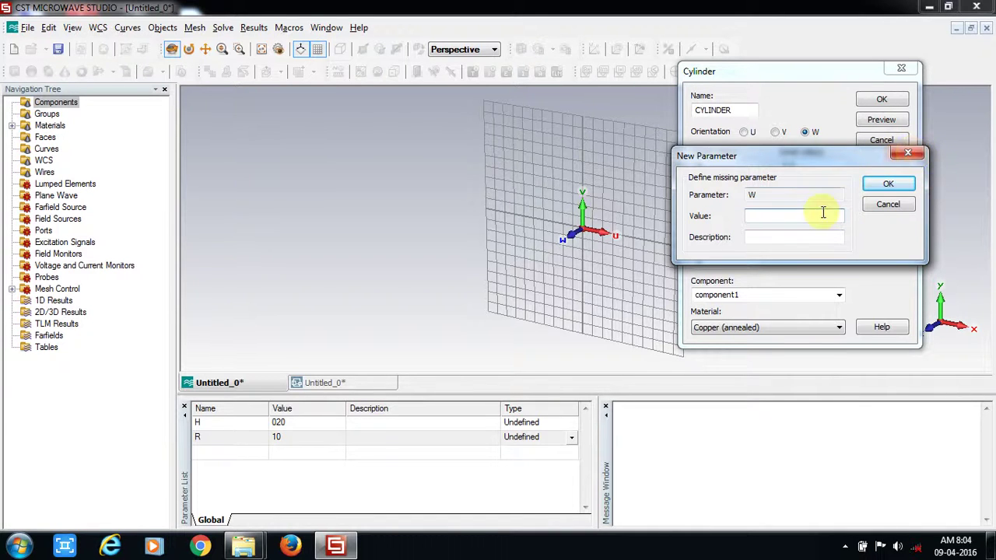
{"action": "left_click", "coordinate": [909, 153]}
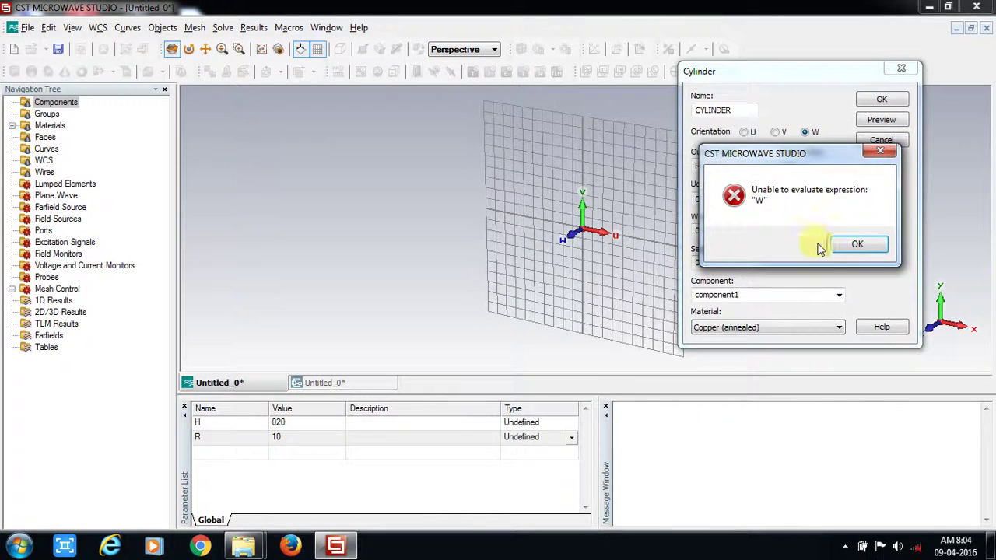
{"action": "left_click", "coordinate": [850, 244]}
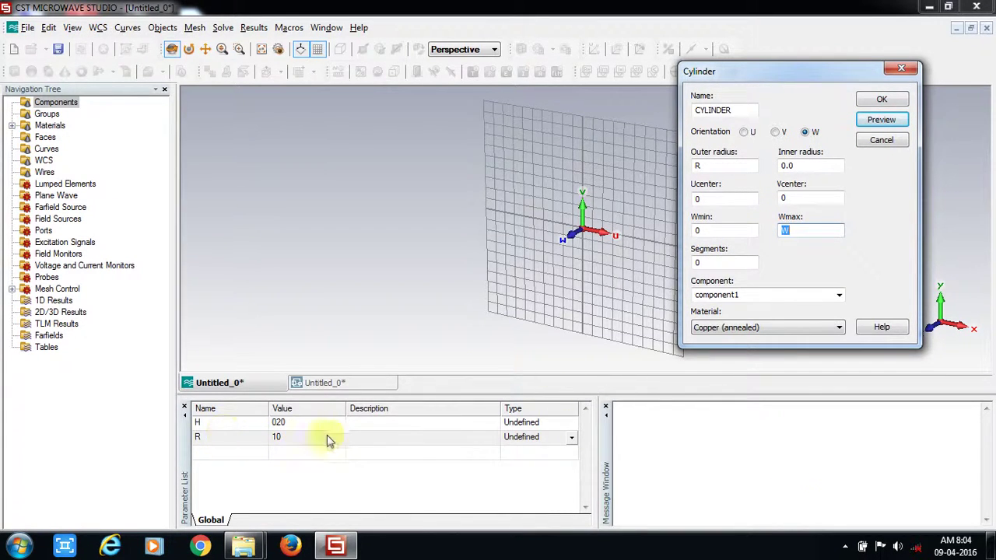
Step: Set the cylinder's Wmax to the parameter H, then create the cylinder after previewing its shape
{"action": "type", "text": "H"}
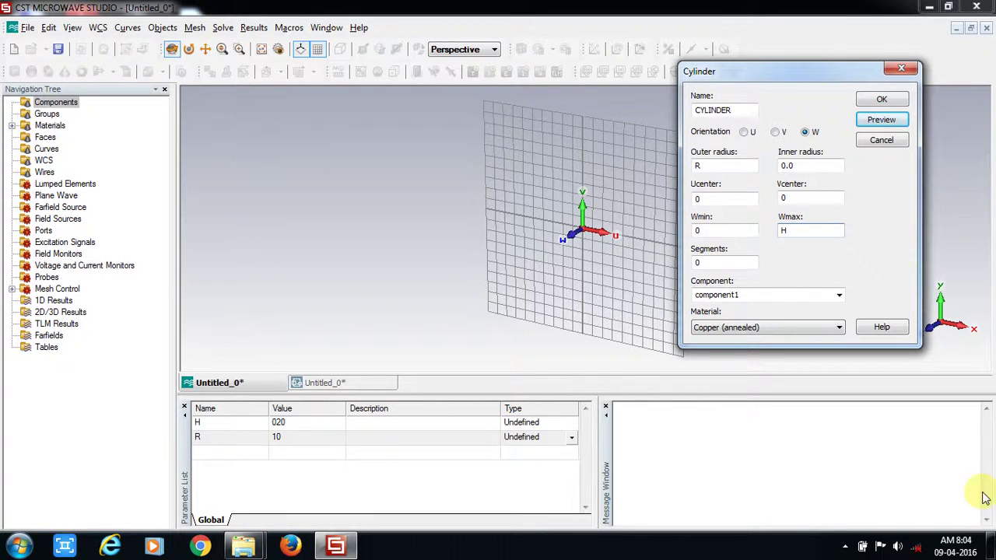
{"action": "left_click", "coordinate": [878, 124]}
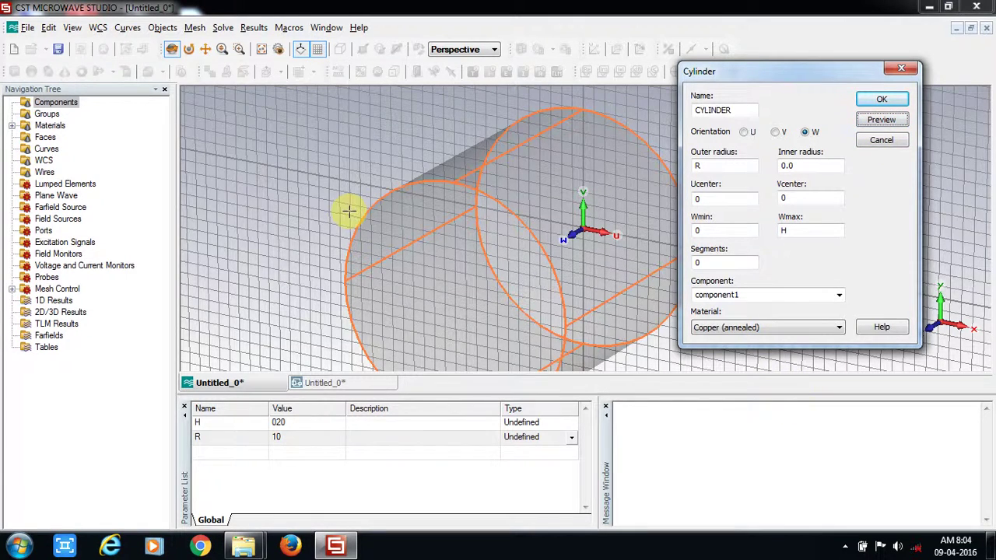
{"action": "left_click_drag", "start_coordinate": [451, 229], "coordinate": [343, 286]}
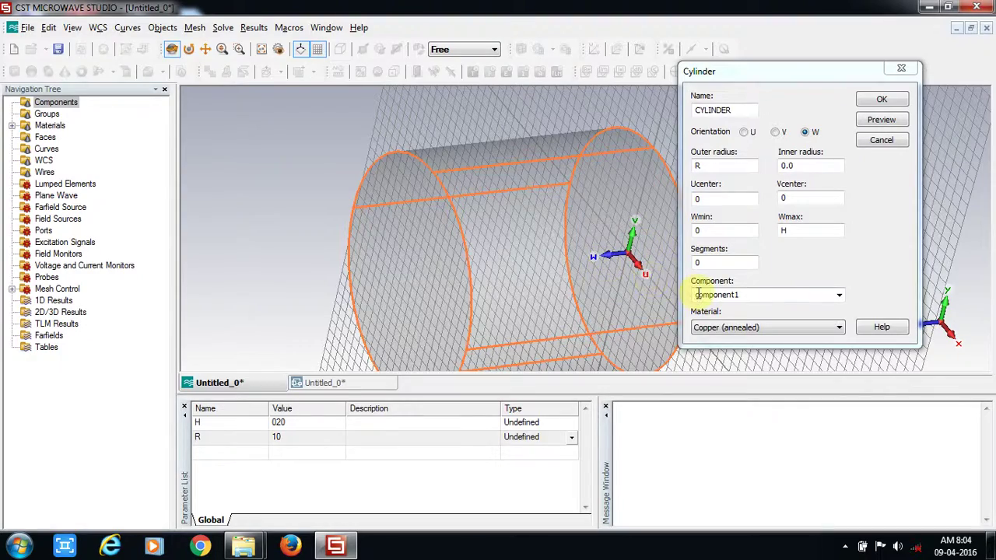
{"action": "left_click_drag", "start_coordinate": [623, 275], "coordinate": [607, 233]}
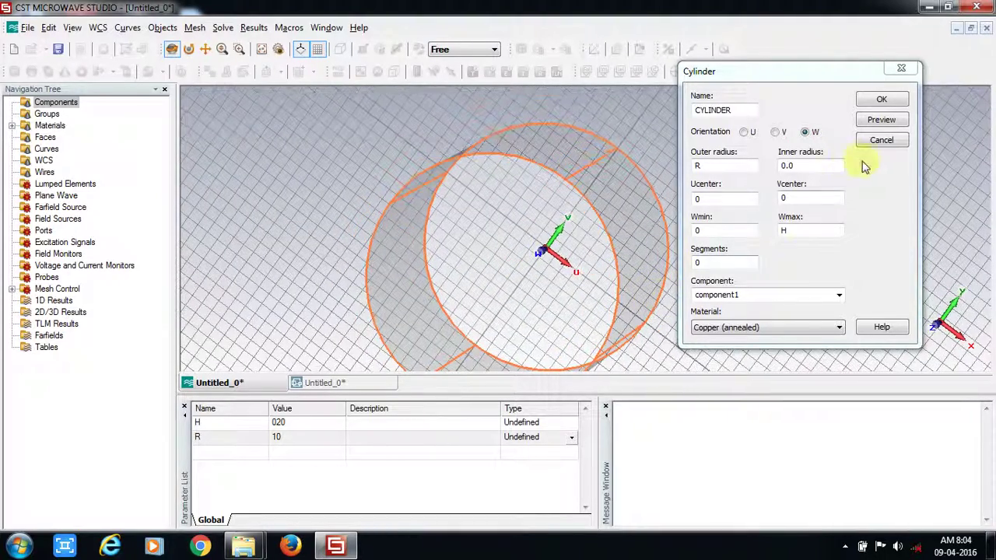
{"action": "left_click", "coordinate": [887, 101]}
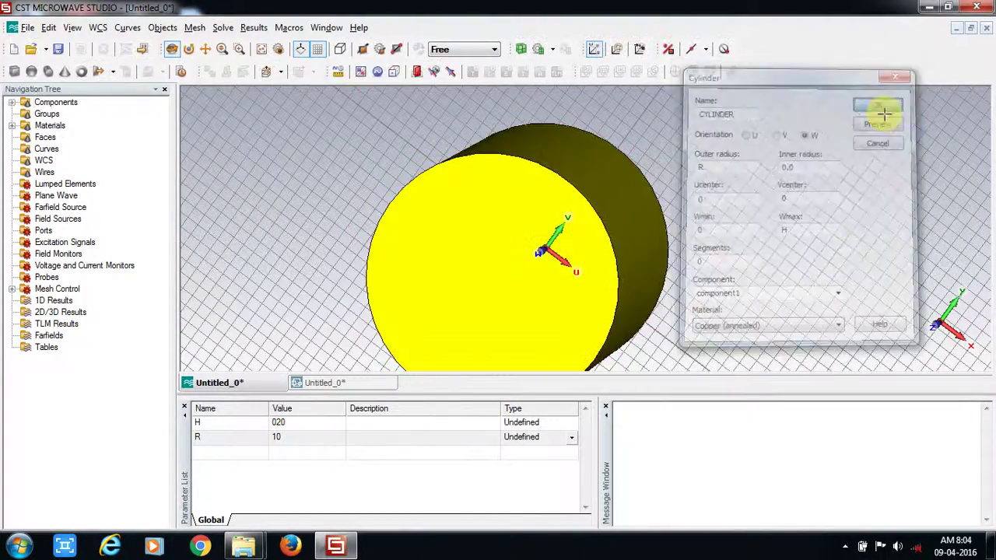
Step: Inspect the finished copper cylinder and restore the Perspective view
{"action": "left_click_drag", "start_coordinate": [636, 322], "coordinate": [378, 145]}
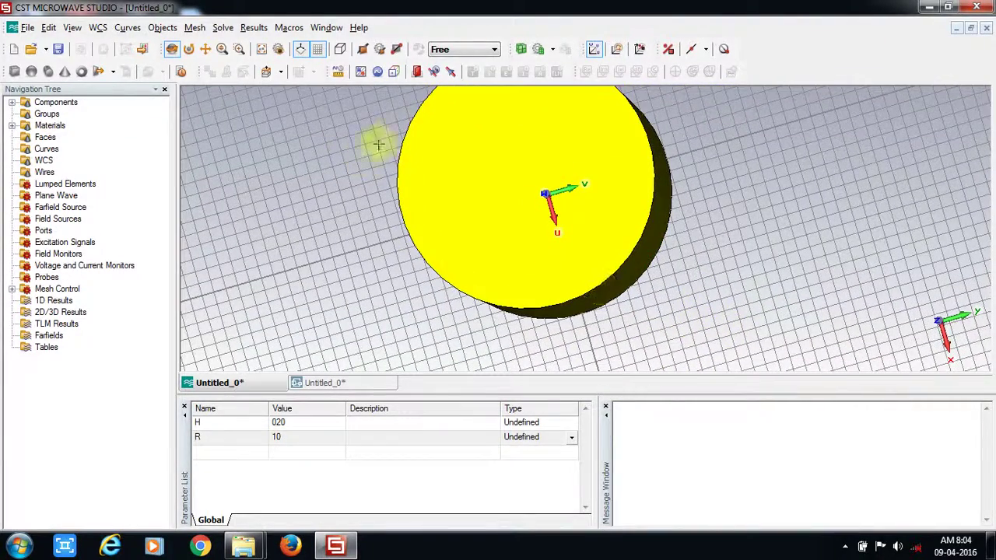
{"action": "left_click", "coordinate": [463, 50]}
{"action": "left_click", "coordinate": [458, 129]}
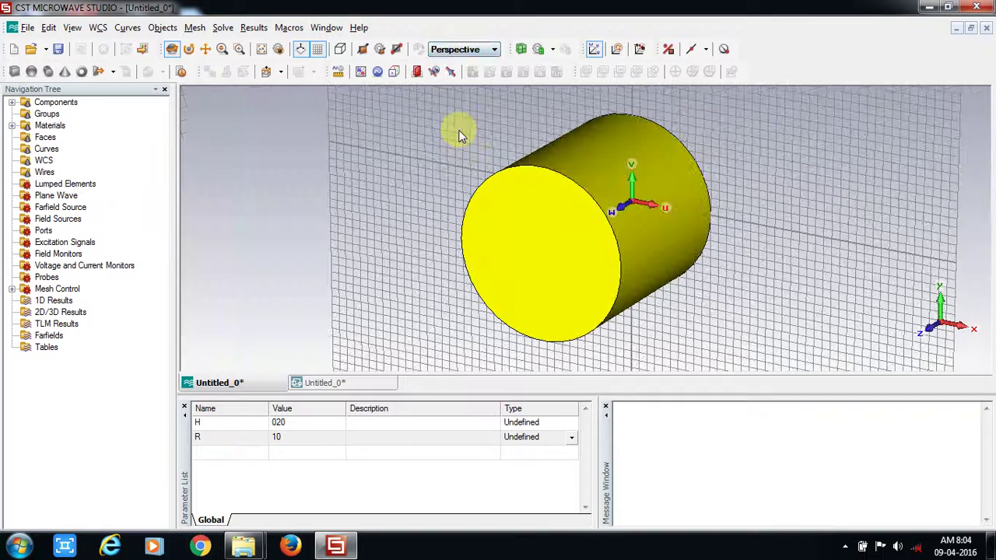
Step: Turn the coordinate axes display off and on, and toggle wireframe mode back to the shaded cylinder
{"action": "left_click", "coordinate": [302, 52]}
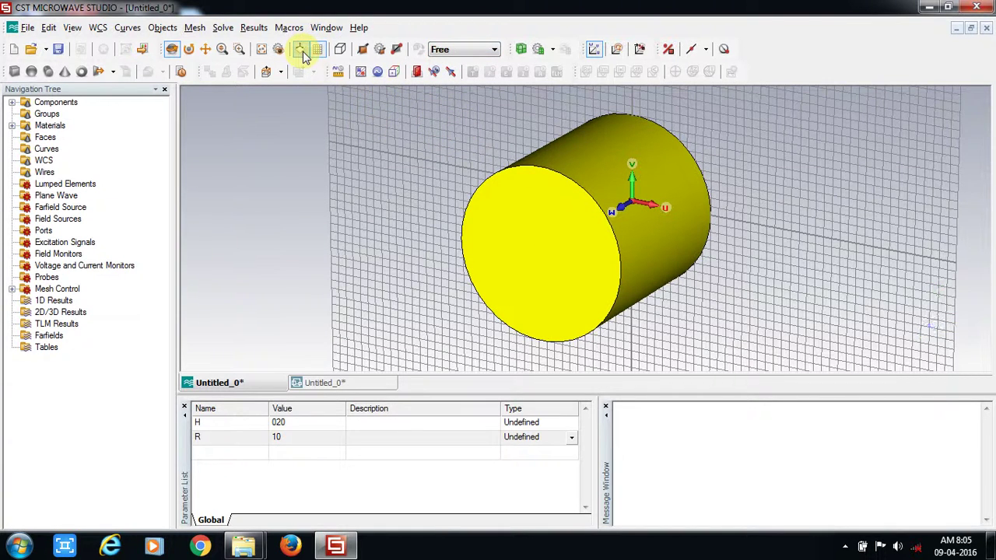
{"action": "left_click", "coordinate": [303, 51]}
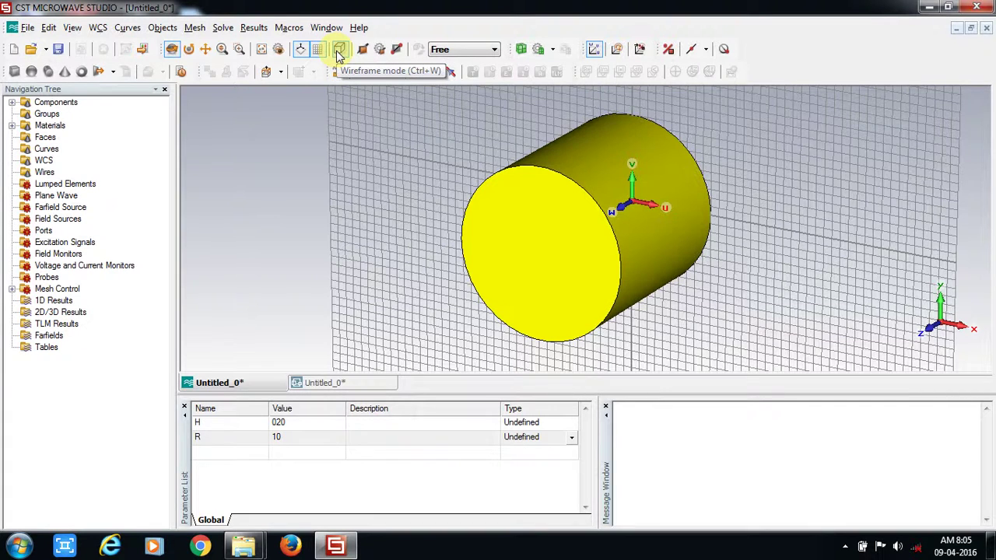
{"action": "left_click", "coordinate": [339, 53]}
{"action": "left_click", "coordinate": [340, 53]}
{"action": "left_click", "coordinate": [339, 53]}
{"action": "left_click", "coordinate": [339, 53]}
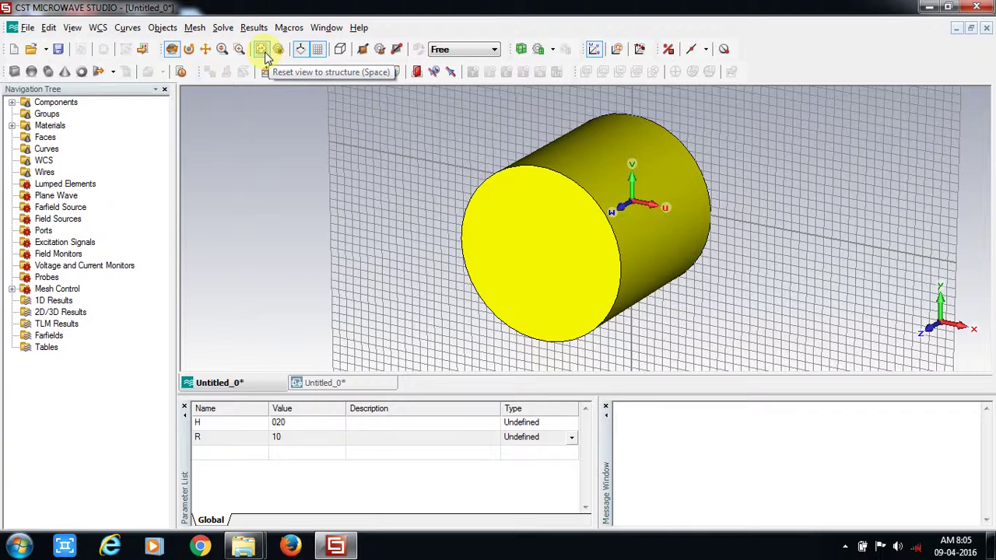
{"action": "left_click", "coordinate": [336, 56]}
{"action": "left_click", "coordinate": [337, 56]}
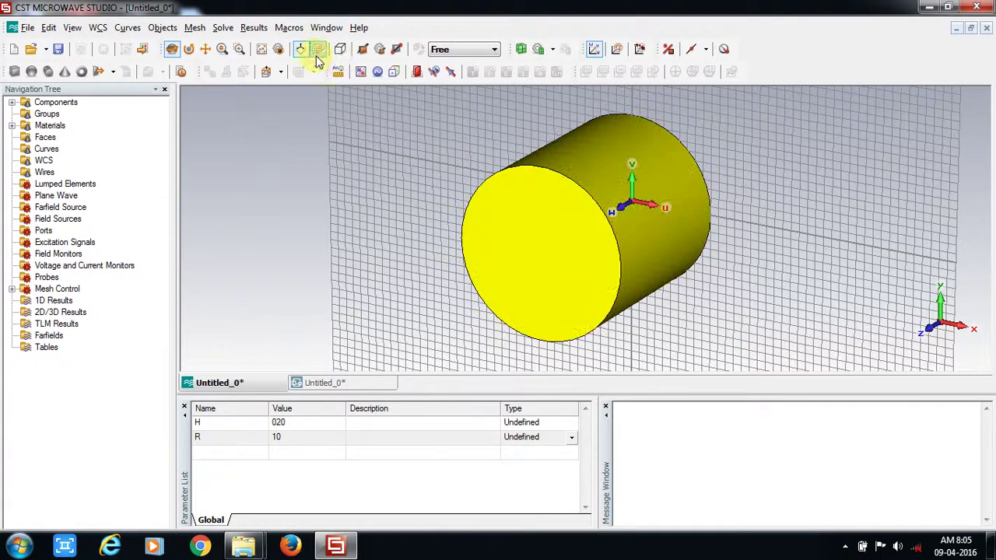
Step: Hide the working plane grid around the cylinder
{"action": "left_click", "coordinate": [317, 56]}
{"action": "left_click", "coordinate": [316, 51]}
{"action": "left_click", "coordinate": [317, 52]}
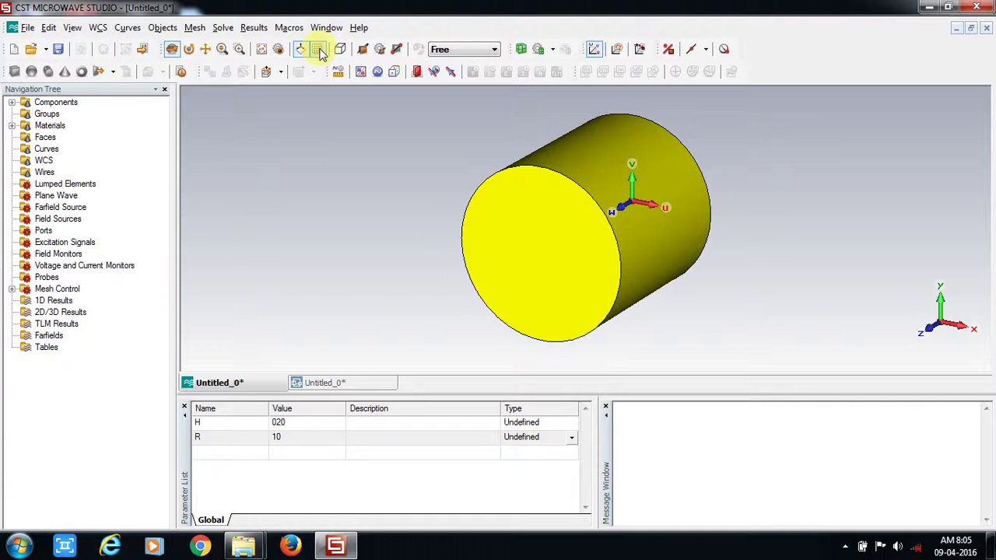
{"action": "left_click", "coordinate": [319, 50]}
{"action": "left_click", "coordinate": [319, 50]}
{"action": "left_click", "coordinate": [320, 50]}
{"action": "left_click", "coordinate": [319, 50]}
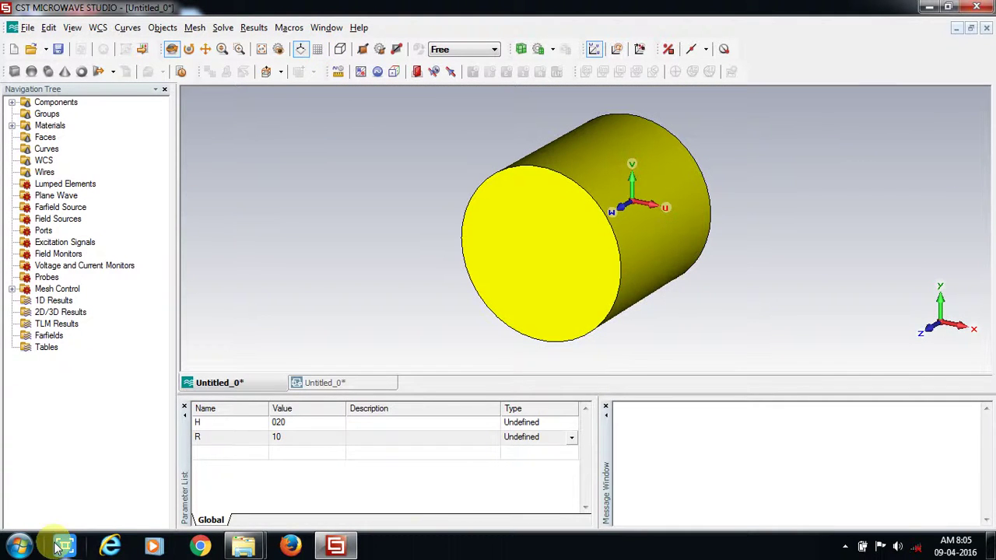
{"action": "left_click", "coordinate": [843, 548]}
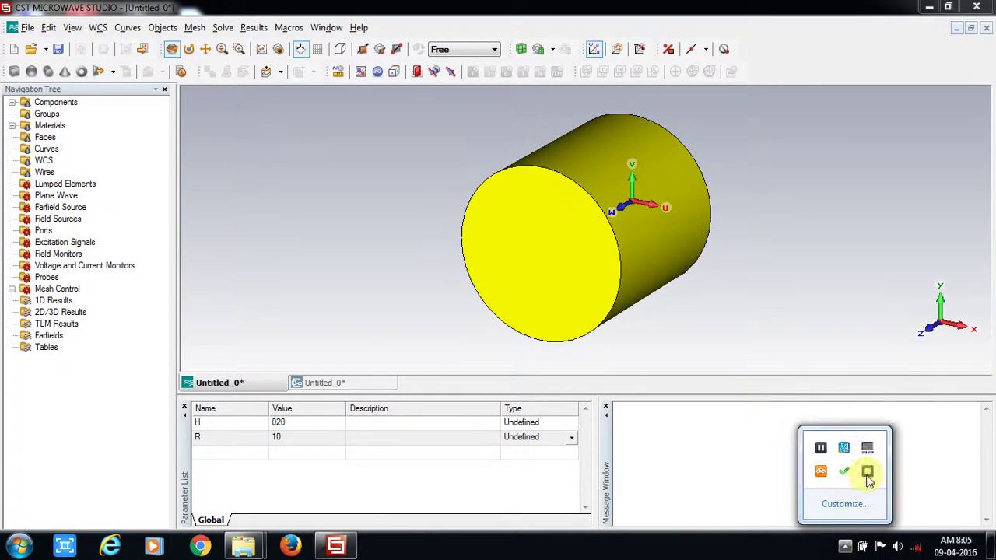